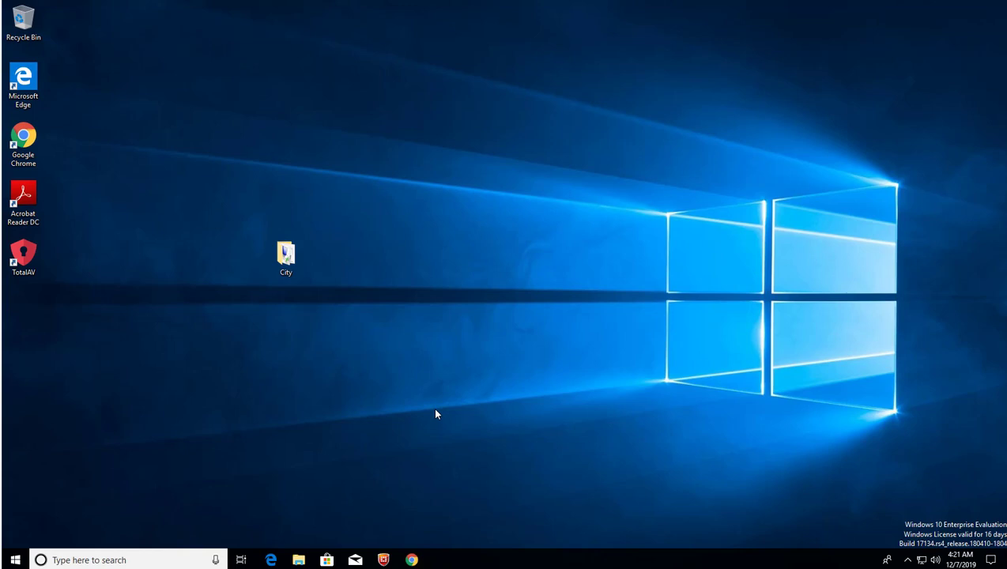
Launch Microsoft Edge and open a New tab beside Start, showing Top sites and the news feed
{"action": "left_click", "coordinate": [33, 94]}
{"action": "double_click", "coordinate": [33, 94]}
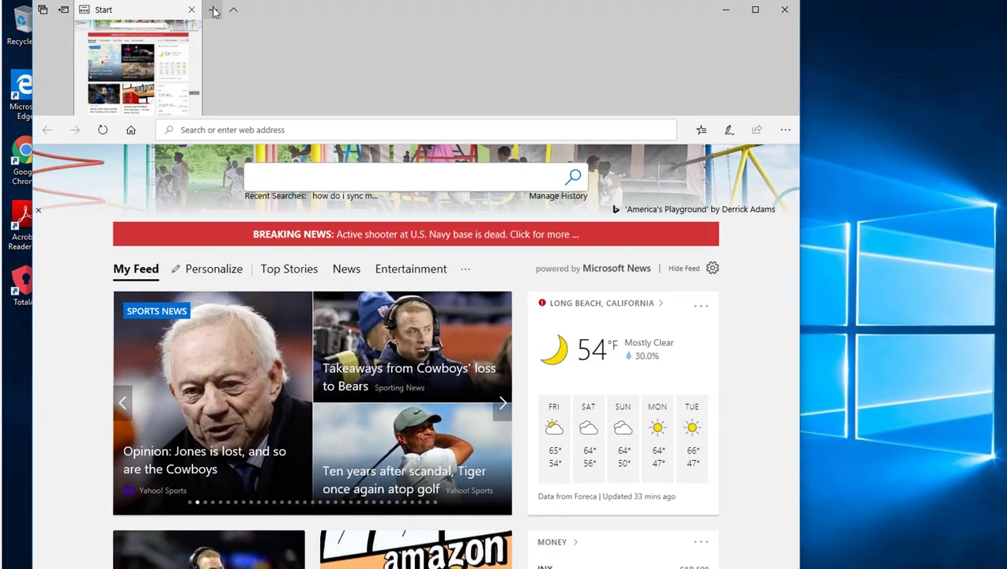
{"action": "left_click", "coordinate": [190, 10]}
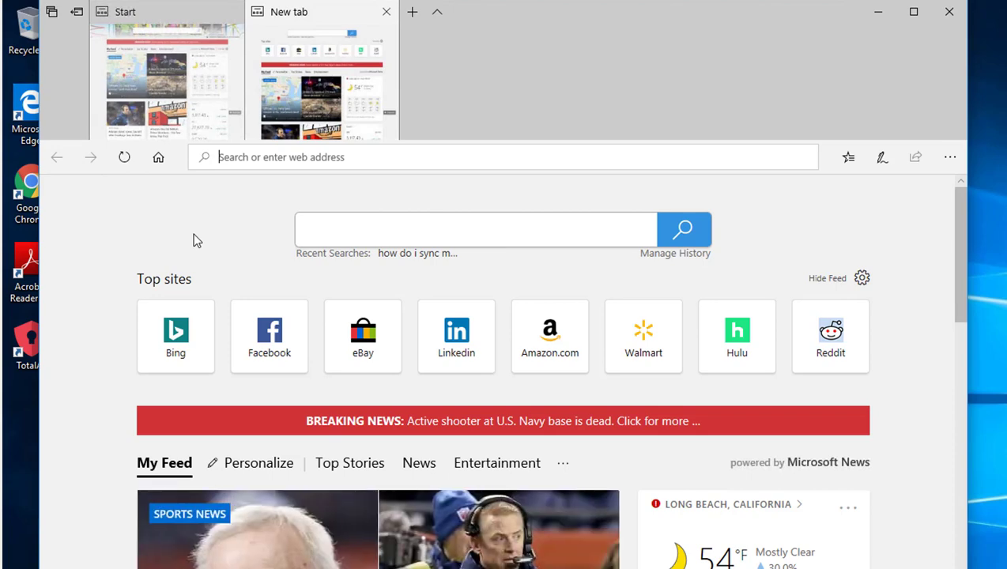
{"action": "scroll", "coordinate": [352, 225], "scroll_direction": "down", "scroll_amount": 3}
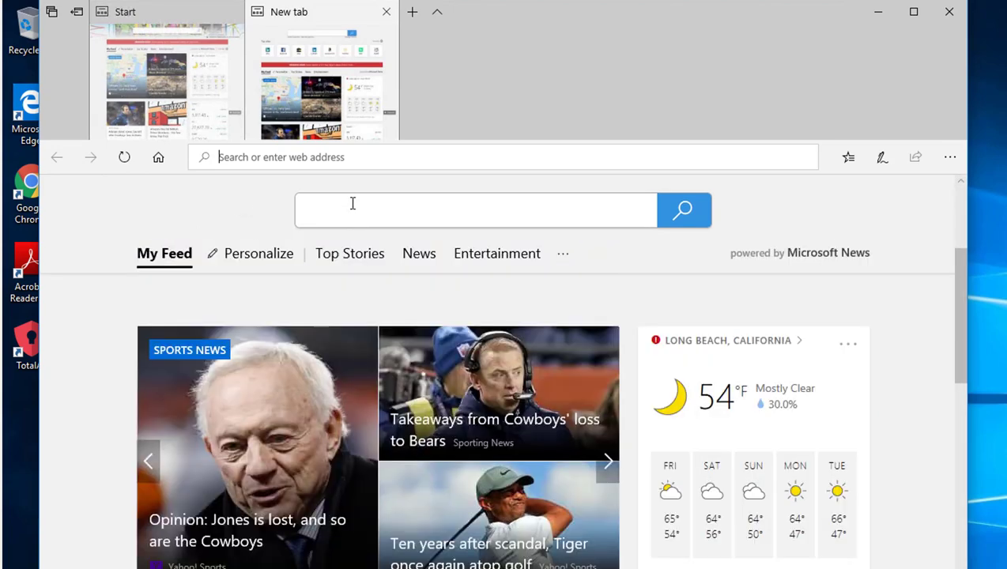
{"action": "scroll", "coordinate": [352, 203], "scroll_direction": "up", "scroll_amount": 3}
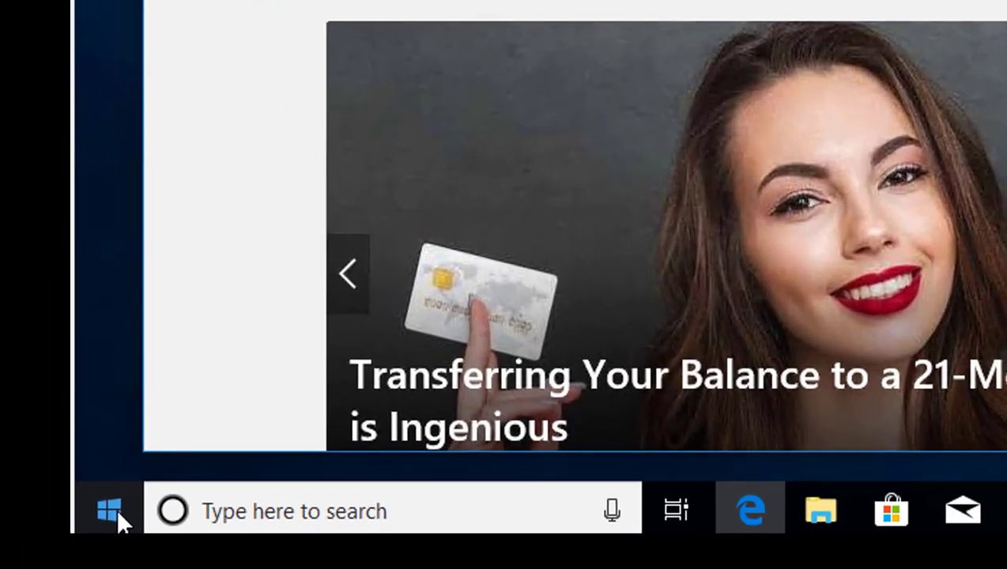
Open the Run dialog from the Start button's Win+X menu with regedit in the Open box
{"action": "right_click", "coordinate": [116, 507]}
{"action": "left_click", "coordinate": [97, 505]}
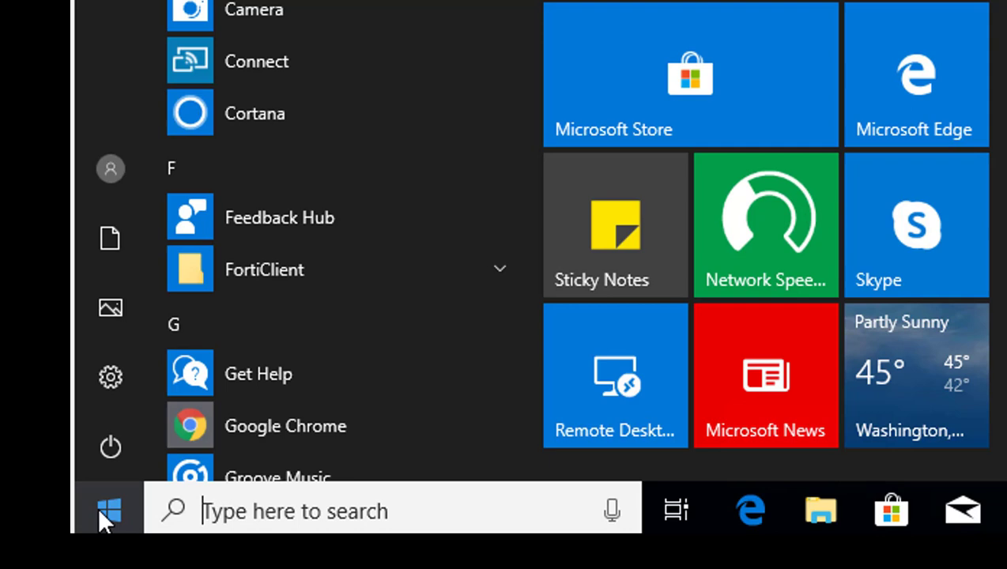
{"action": "right_click", "coordinate": [99, 512]}
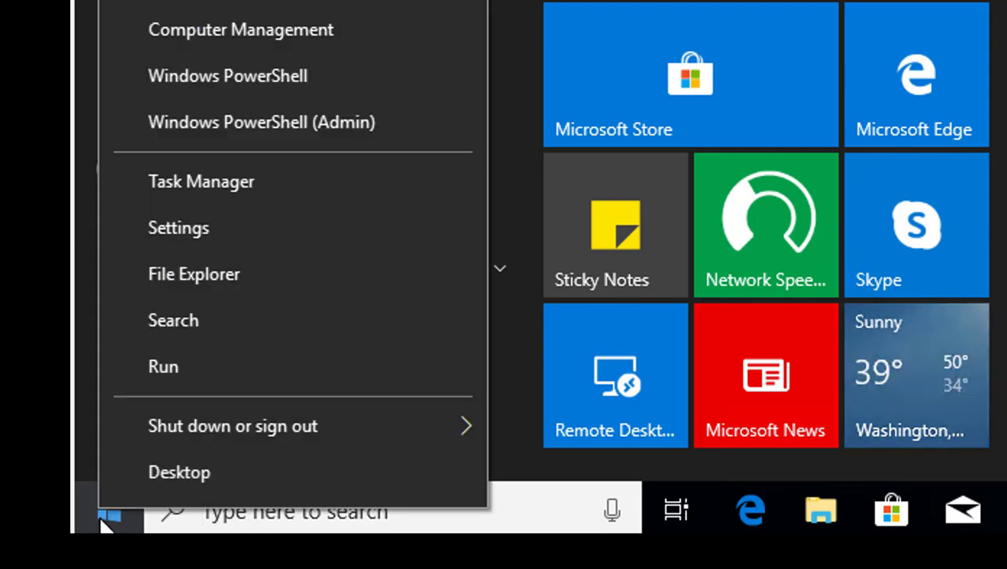
{"action": "left_click", "coordinate": [177, 377]}
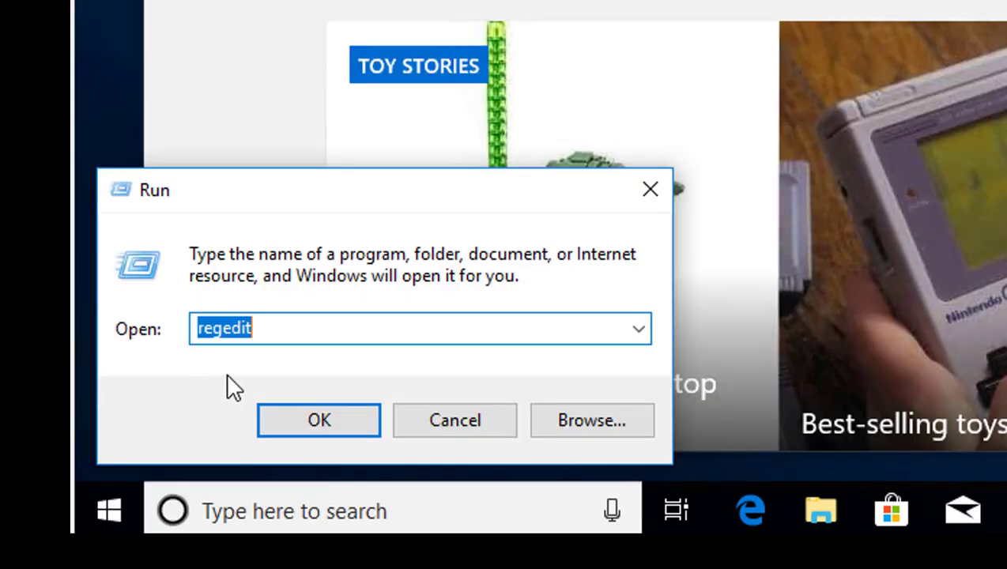
{"action": "left_click", "coordinate": [274, 332]}
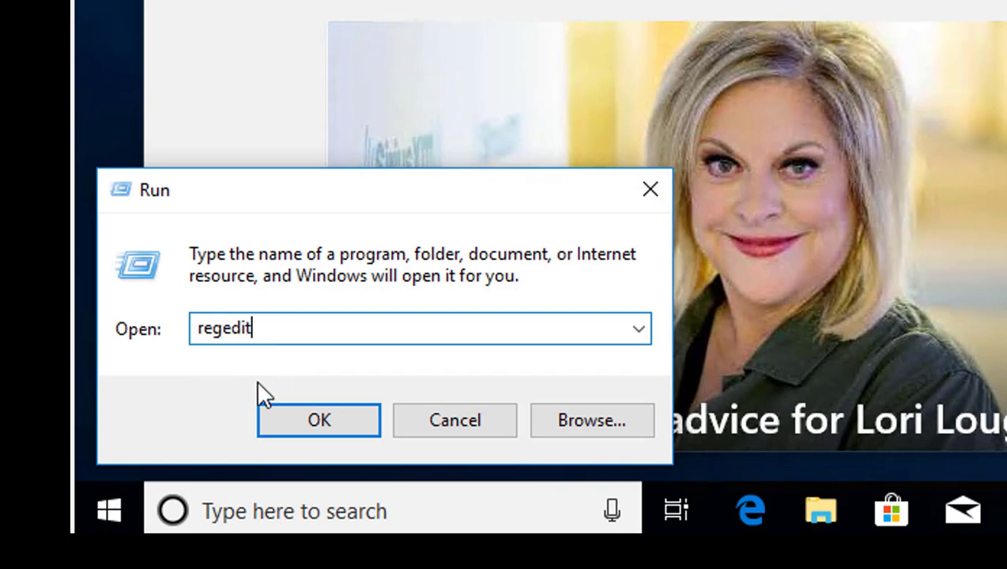
Run regedit and browse to HKEY_CURRENT_USER\Software\Classes\Local Settings in the key tree
{"action": "left_click", "coordinate": [293, 418]}
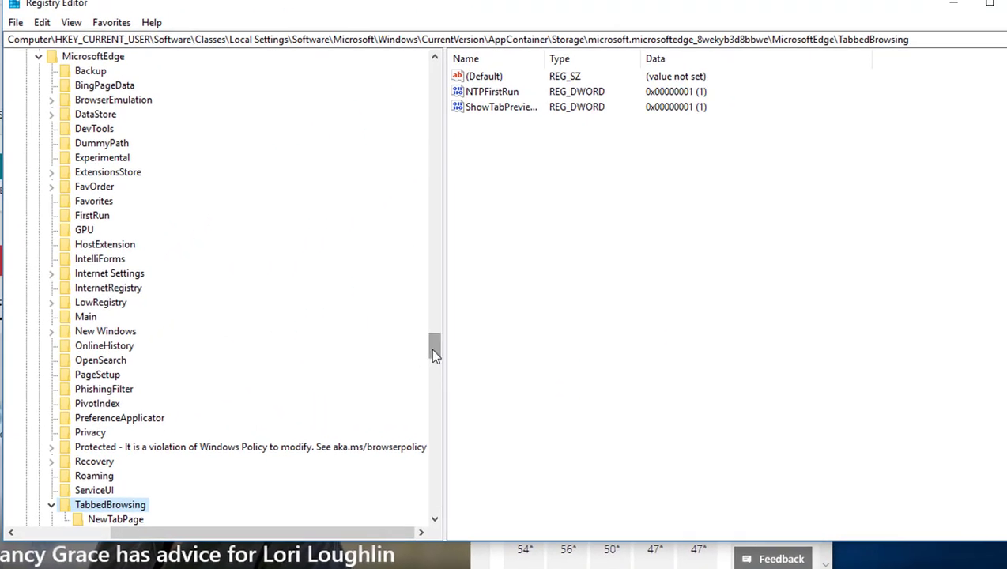
{"action": "left_click_drag", "start_coordinate": [433, 348], "coordinate": [433, 79]}
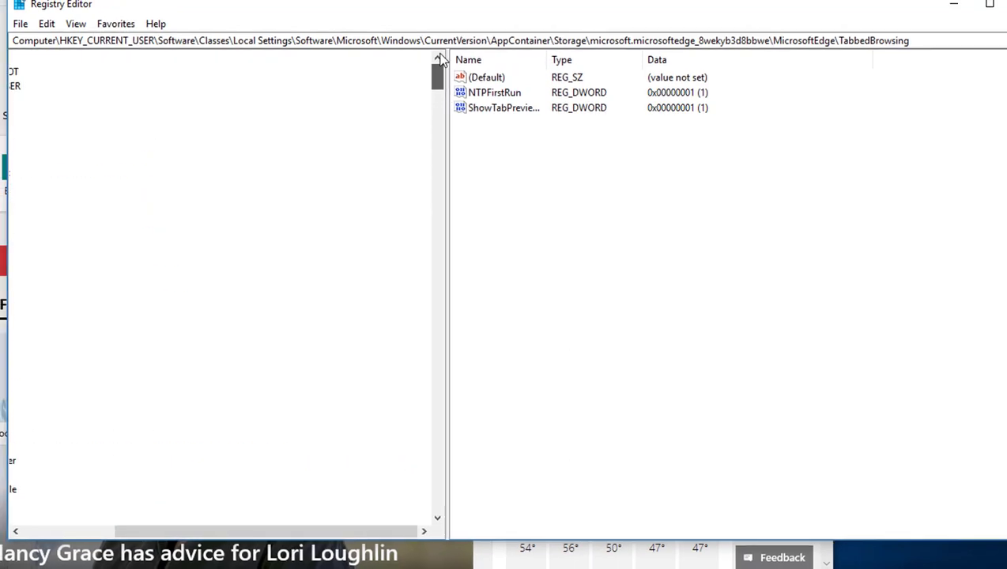
{"action": "left_click", "coordinate": [76, 522]}
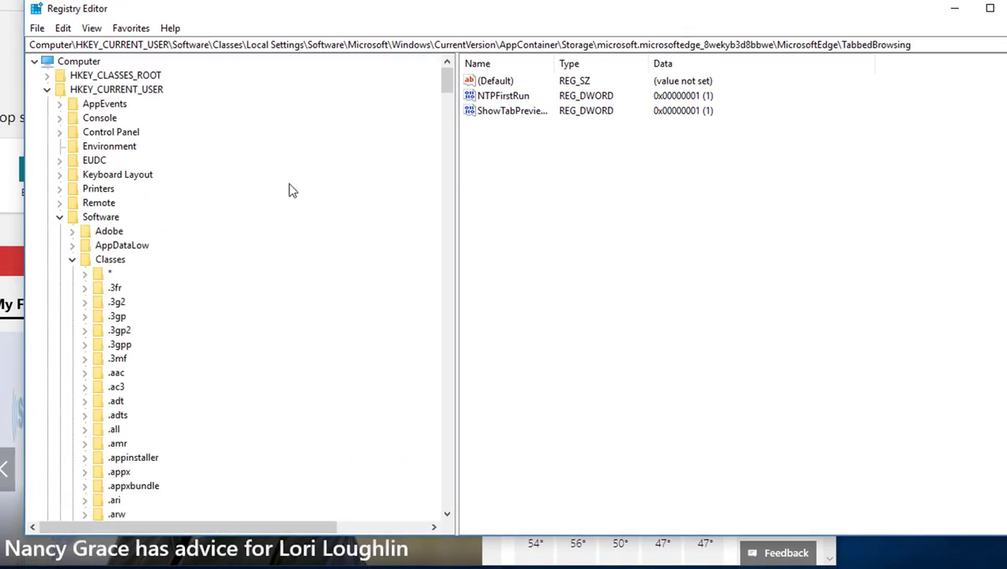
{"action": "left_click", "coordinate": [123, 91]}
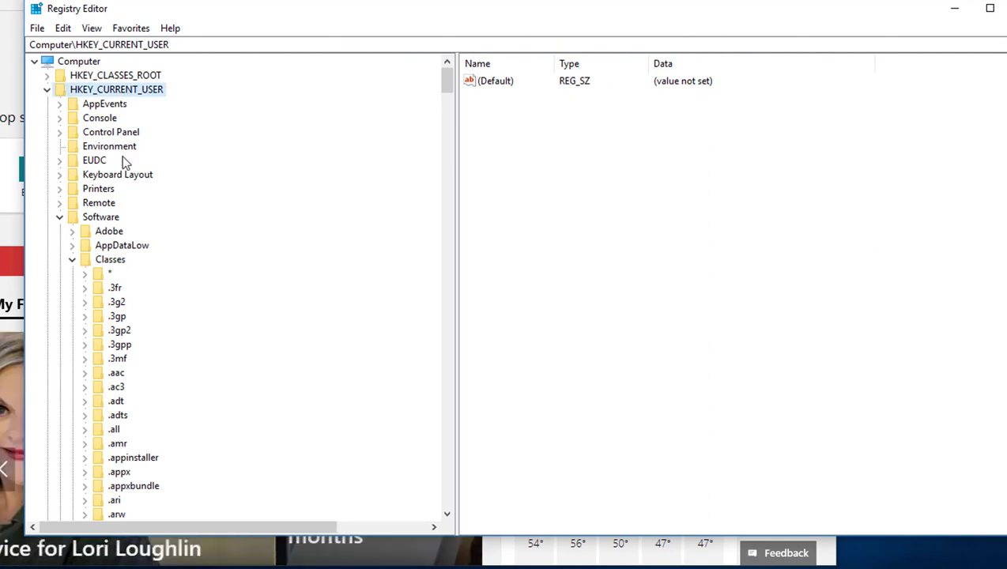
{"action": "left_click", "coordinate": [101, 218]}
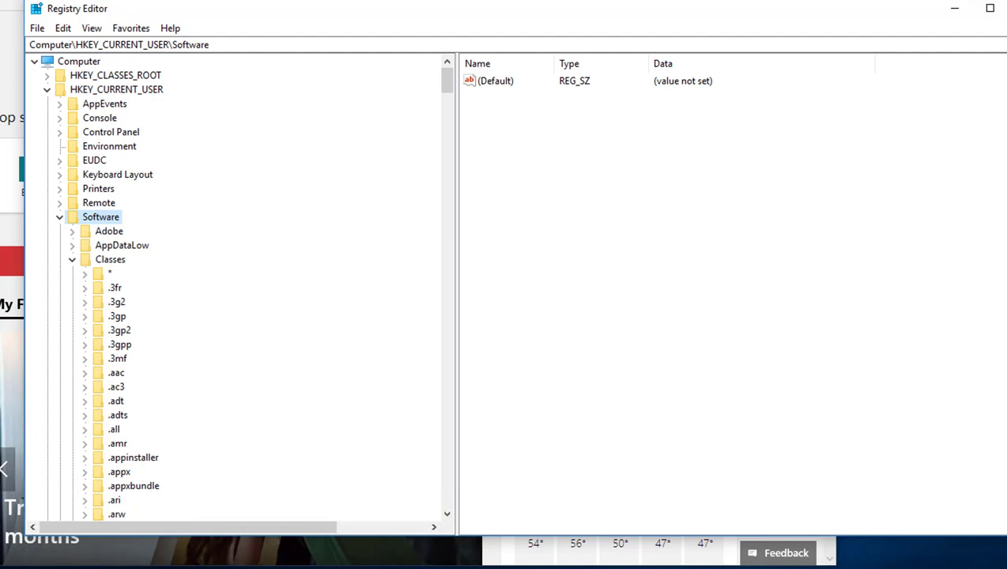
{"action": "left_click", "coordinate": [111, 263]}
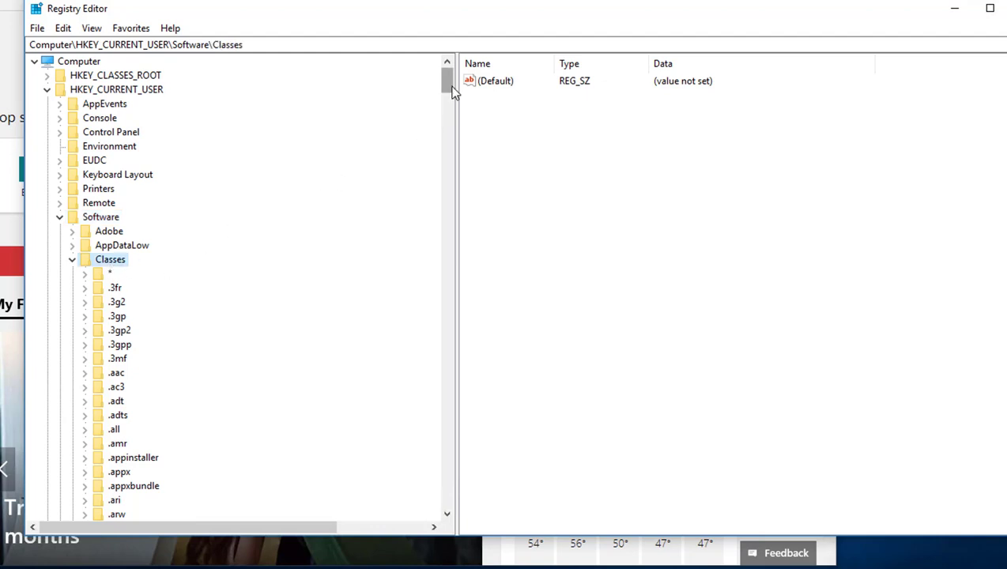
{"action": "left_click_drag", "start_coordinate": [452, 91], "coordinate": [425, 311]}
Navigate from Local Settings through Software > Microsoft Windows > CurrentVersion toward AppContainer
{"action": "left_click", "coordinate": [152, 332]}
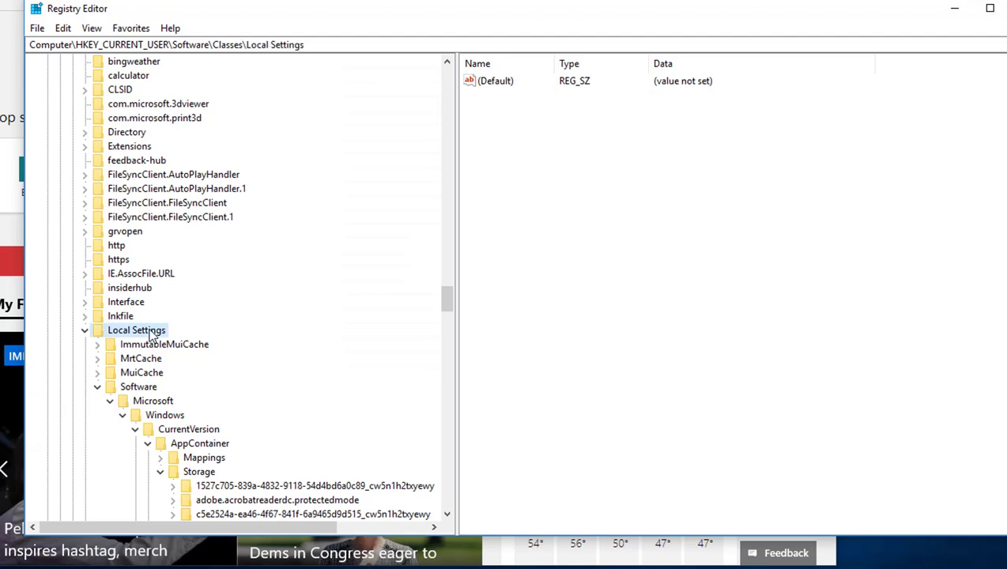
{"action": "left_click", "coordinate": [328, 45]}
{"action": "left_click", "coordinate": [75, 48], "text": "shift"}
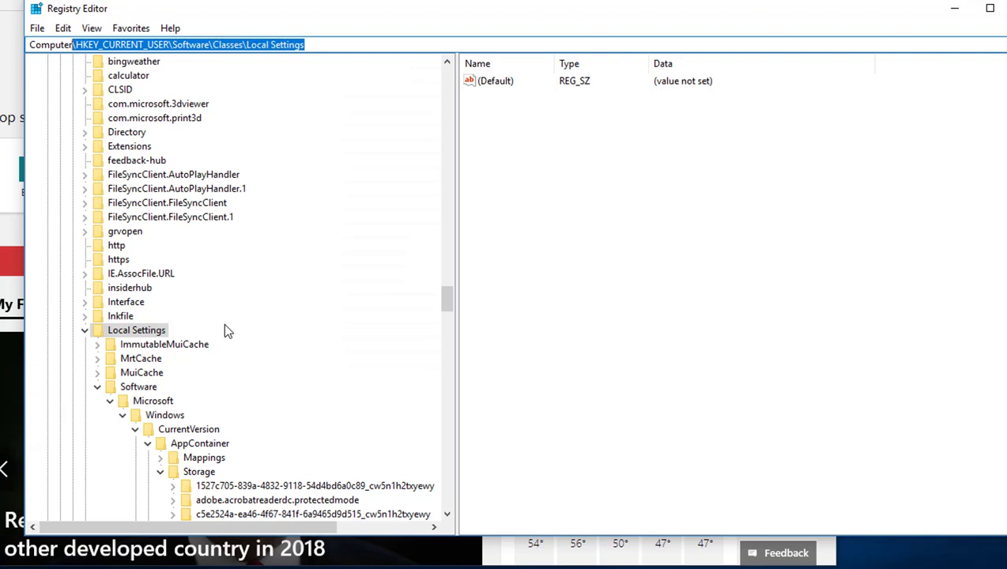
{"action": "left_click", "coordinate": [131, 390]}
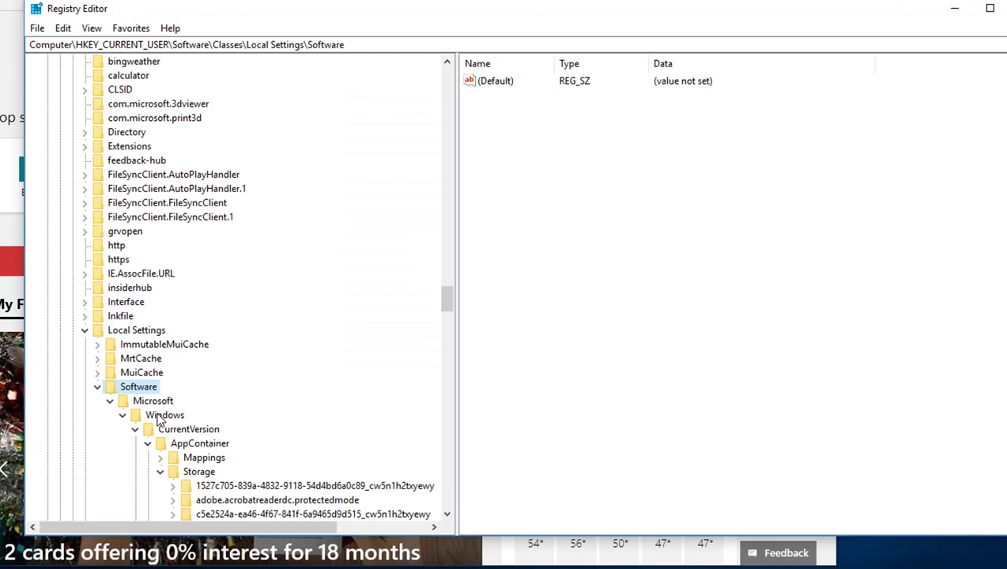
{"action": "left_click", "coordinate": [158, 417]}
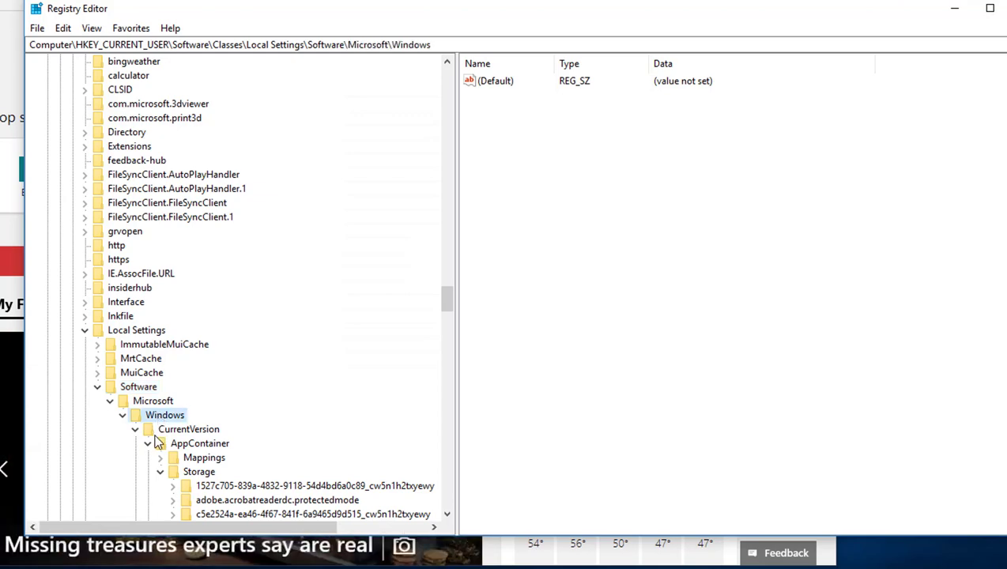
{"action": "left_click", "coordinate": [174, 432]}
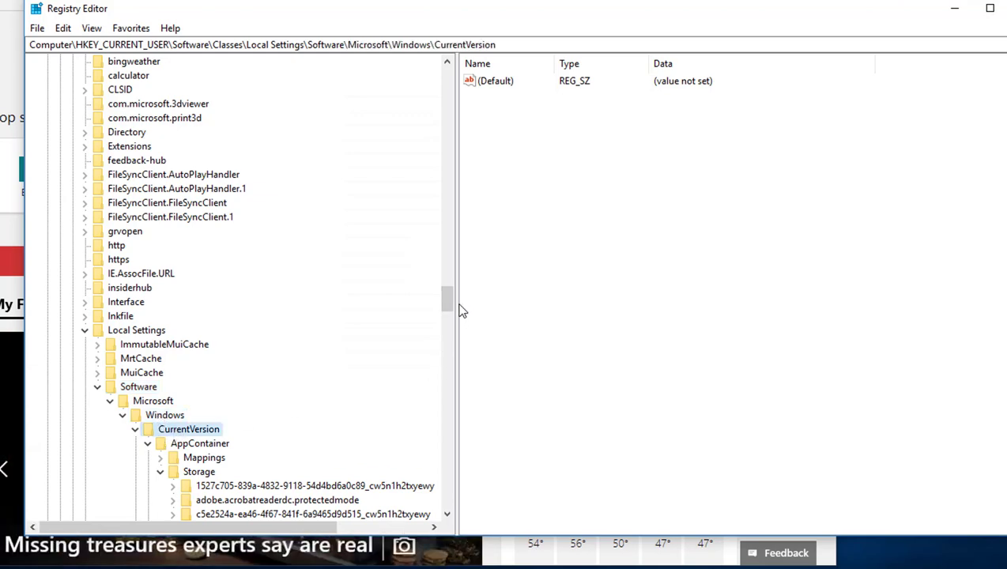
{"action": "scroll", "coordinate": [447, 311], "scroll_direction": "down", "scroll_amount": 4}
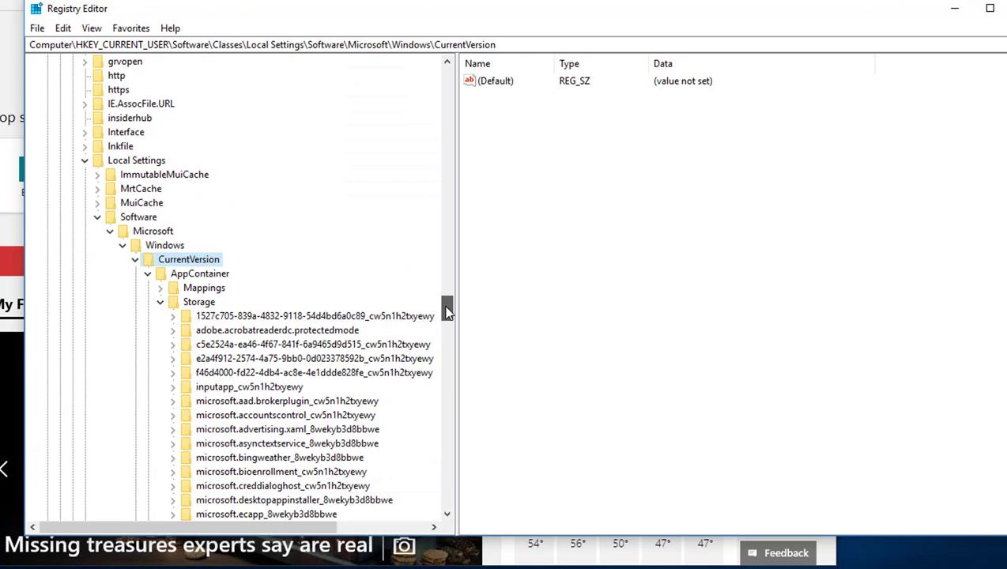
Expand AppContainer\Storage and open the microsoft.microsoftedge_8wekyb3d8bbwe key to view its RACProvision values
{"action": "left_click", "coordinate": [147, 275]}
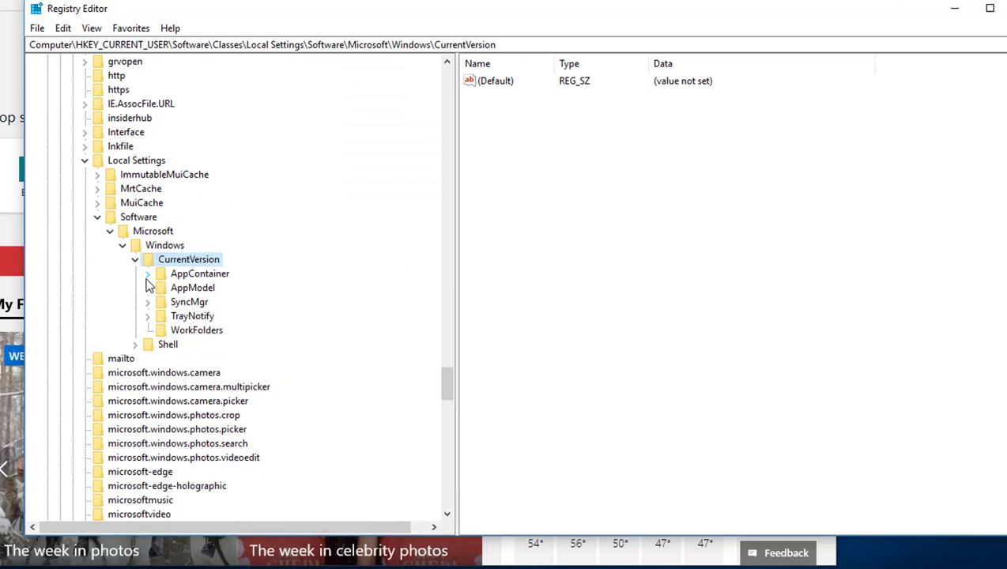
{"action": "left_click", "coordinate": [200, 276]}
{"action": "double_click", "coordinate": [201, 276]}
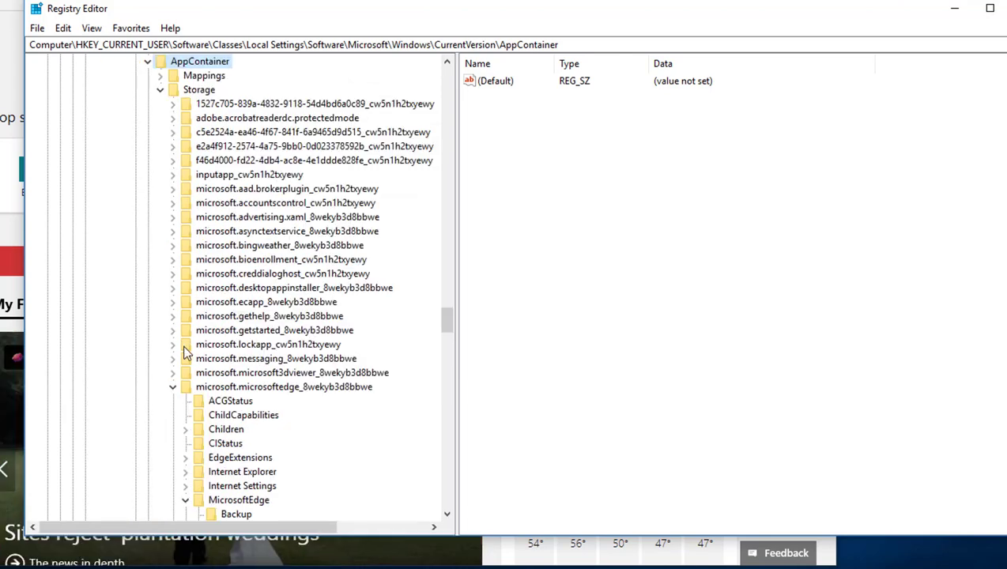
{"action": "left_click", "coordinate": [219, 388]}
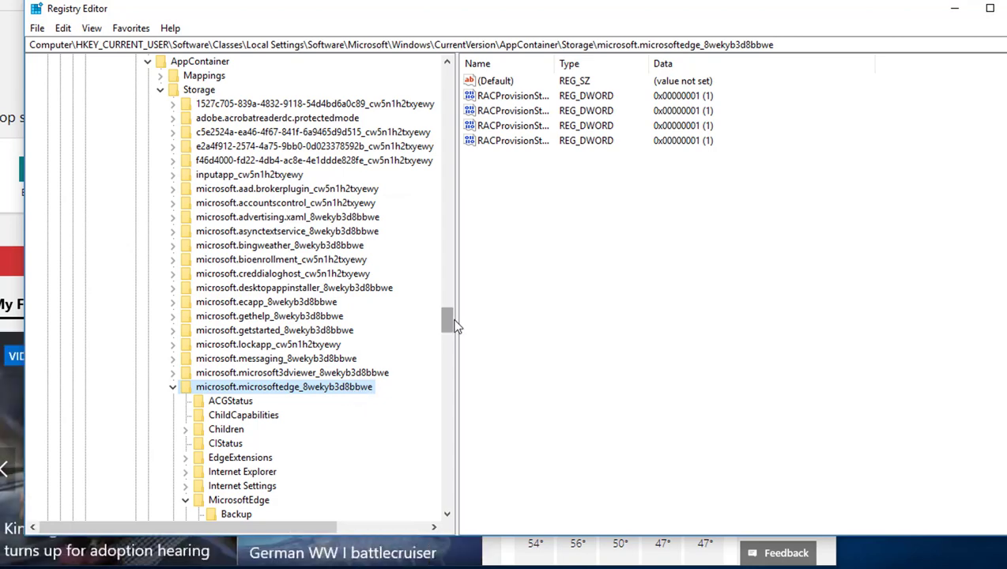
{"action": "scroll", "coordinate": [451, 320], "scroll_direction": "down", "scroll_amount": 1}
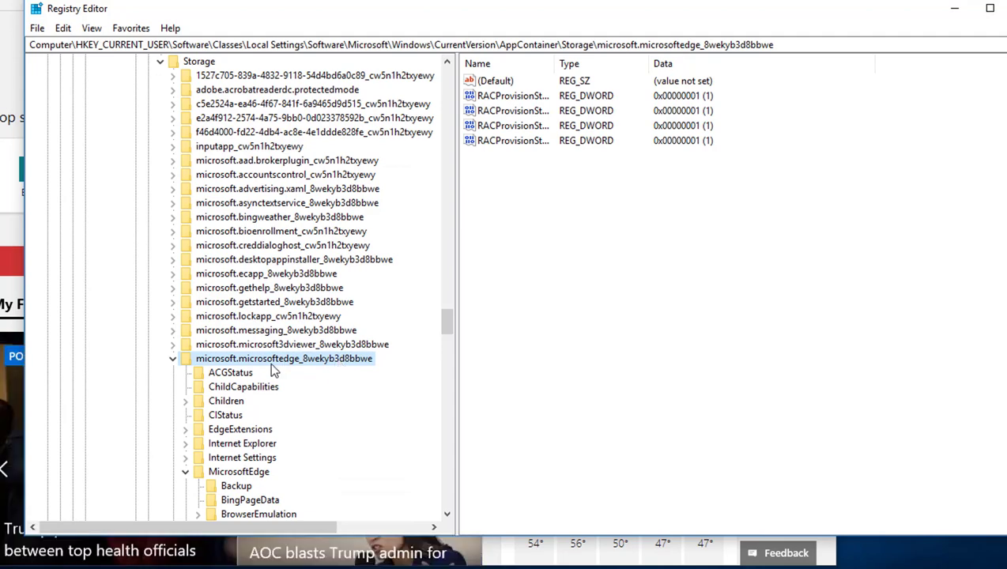
Open MicrosoftEdge\TabbedBrowsing and widen the Name column to show ShowTabPreviewBarOnStartup in full
{"action": "left_click", "coordinate": [173, 359]}
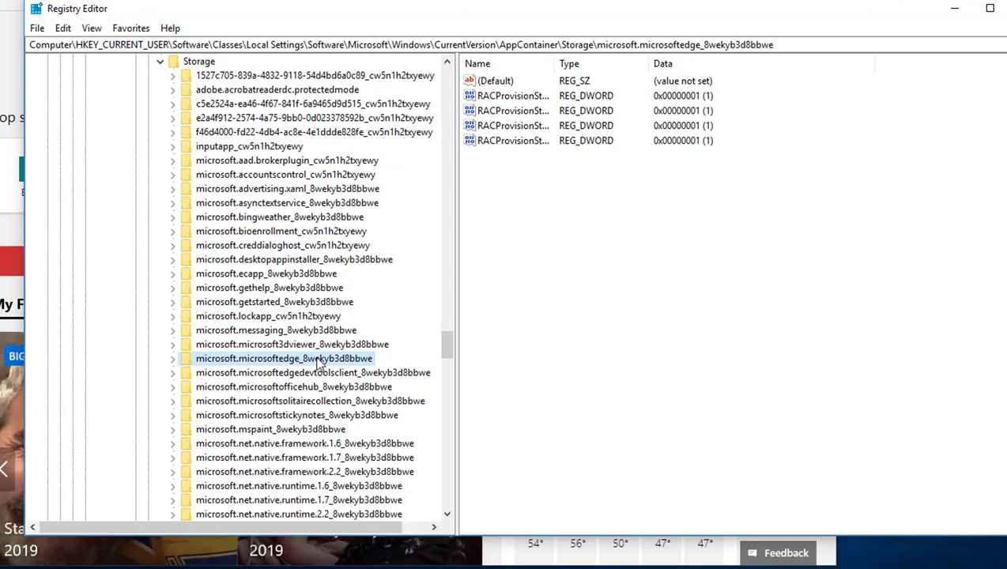
{"action": "double_click", "coordinate": [318, 359]}
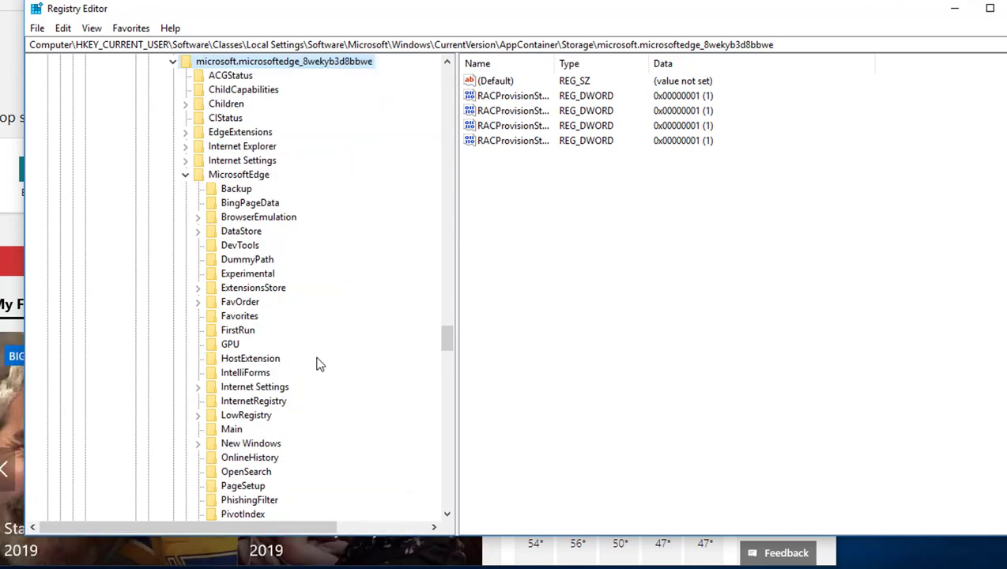
{"action": "left_click", "coordinate": [780, 43]}
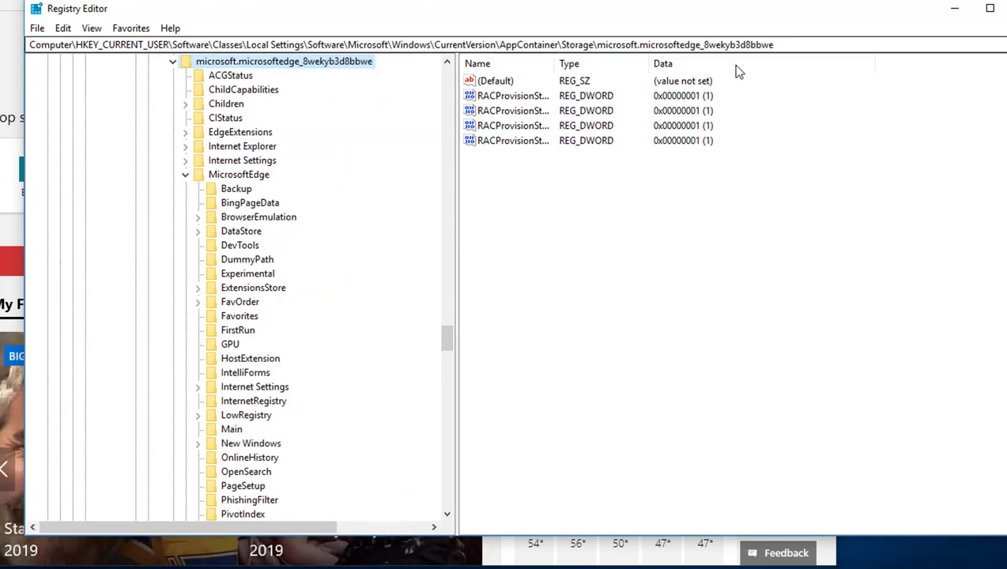
{"action": "left_click", "coordinate": [565, 166]}
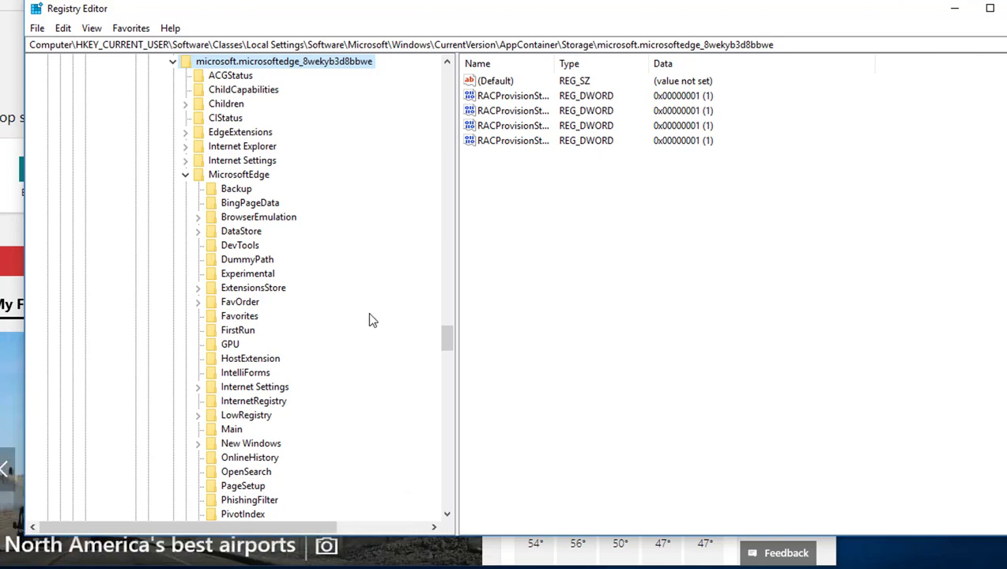
{"action": "left_click", "coordinate": [246, 178]}
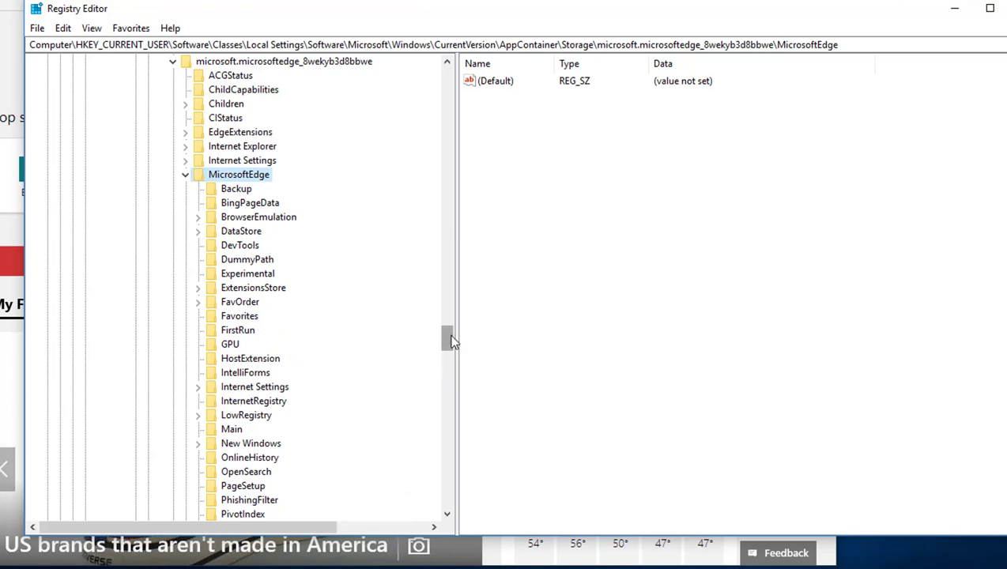
{"action": "left_click_drag", "start_coordinate": [445, 337], "coordinate": [447, 350]}
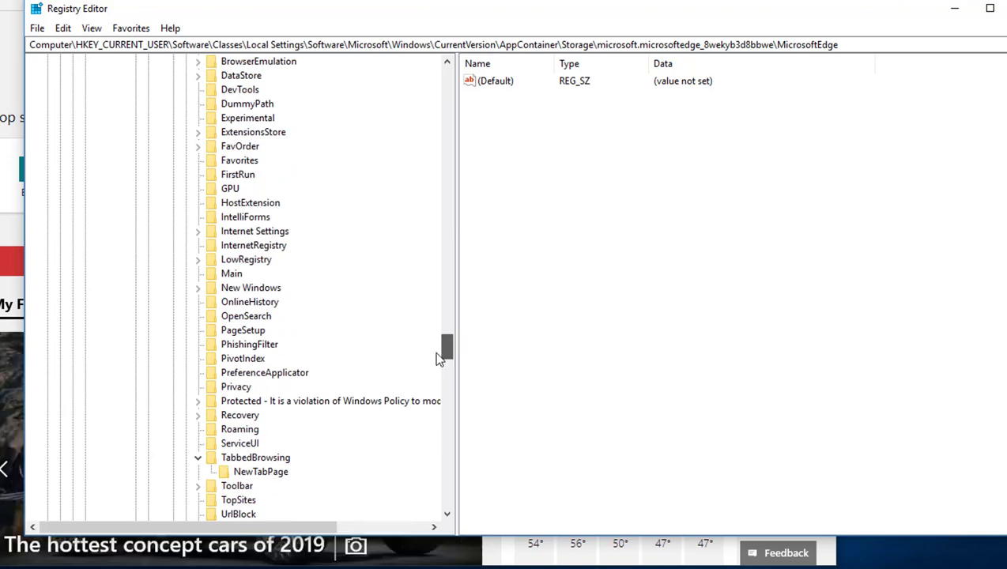
{"action": "left_click", "coordinate": [275, 463]}
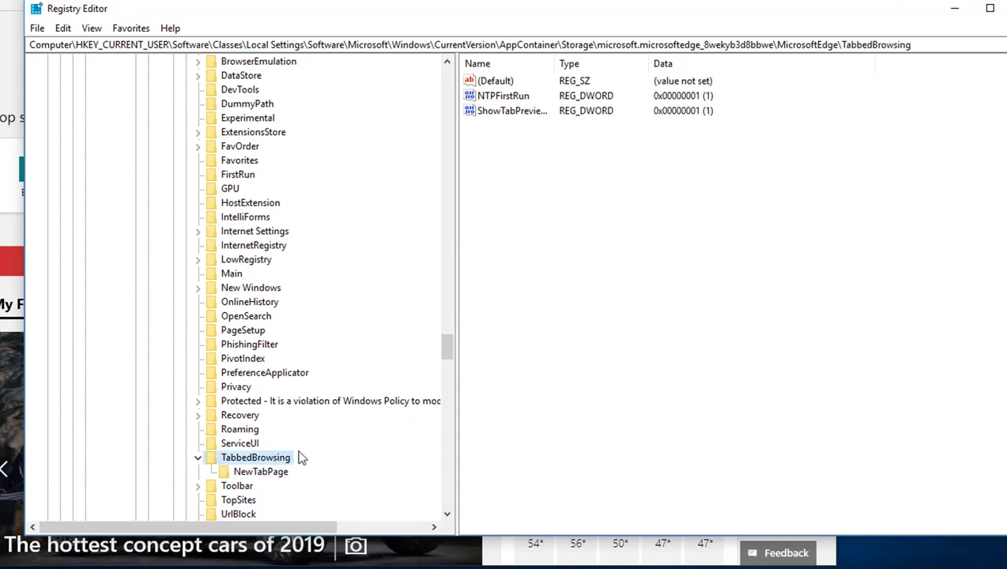
{"action": "left_click_drag", "start_coordinate": [556, 64], "coordinate": [643, 76]}
Edit ShowTabPreviewBarOnStartup's value data from 1 to 0
{"action": "left_click", "coordinate": [521, 115]}
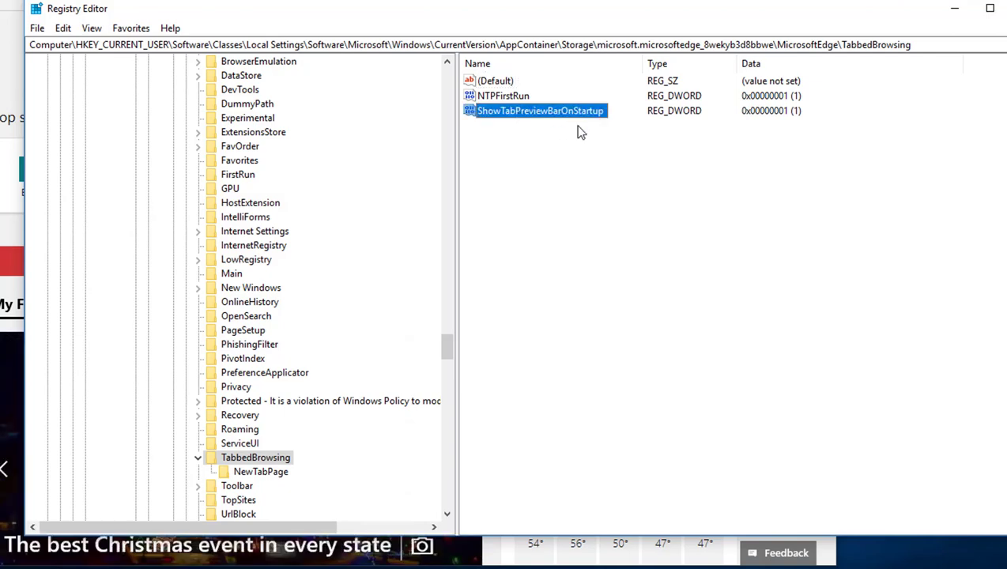
{"action": "double_click", "coordinate": [537, 112]}
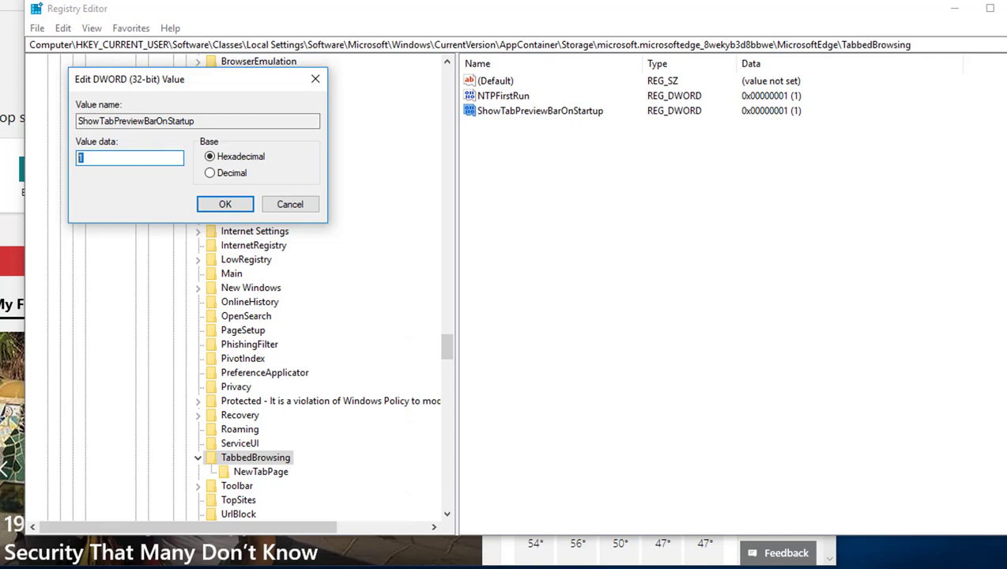
{"action": "type", "text": "0"}
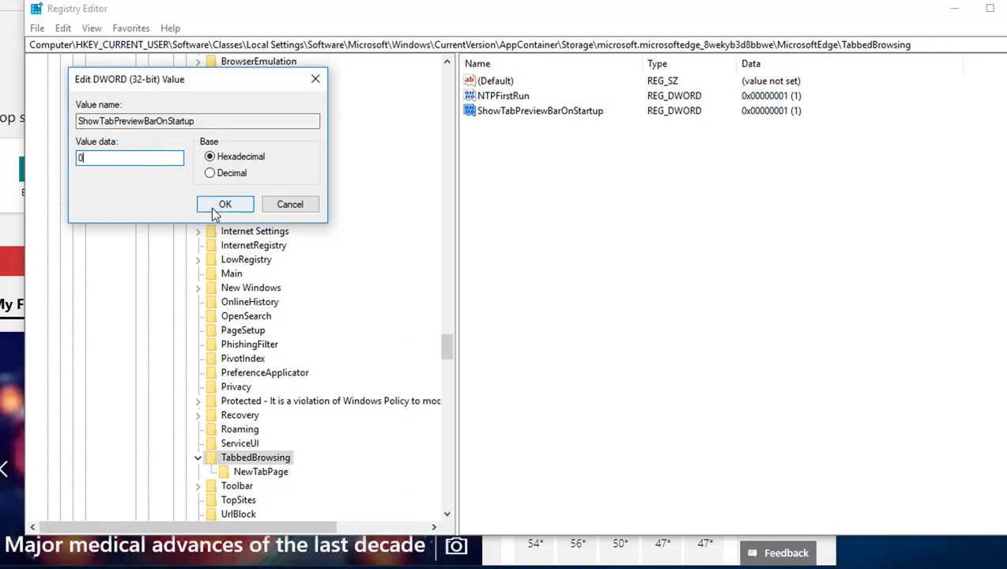
{"action": "left_click", "coordinate": [225, 204]}
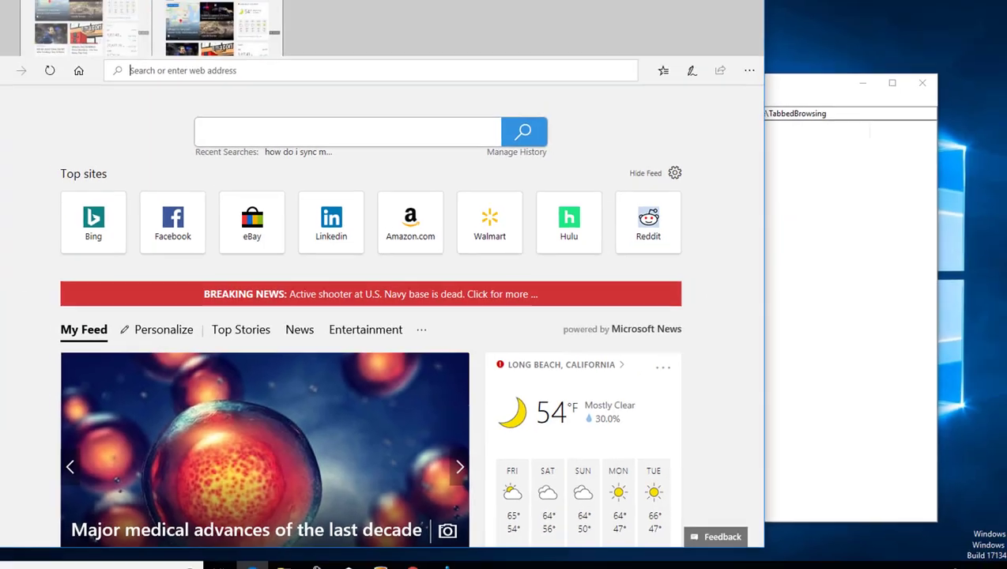
Close all Edge tabs, relaunch Edge, confirm a new tab shows no previews, then minimize it
{"action": "left_click", "coordinate": [707, 9]}
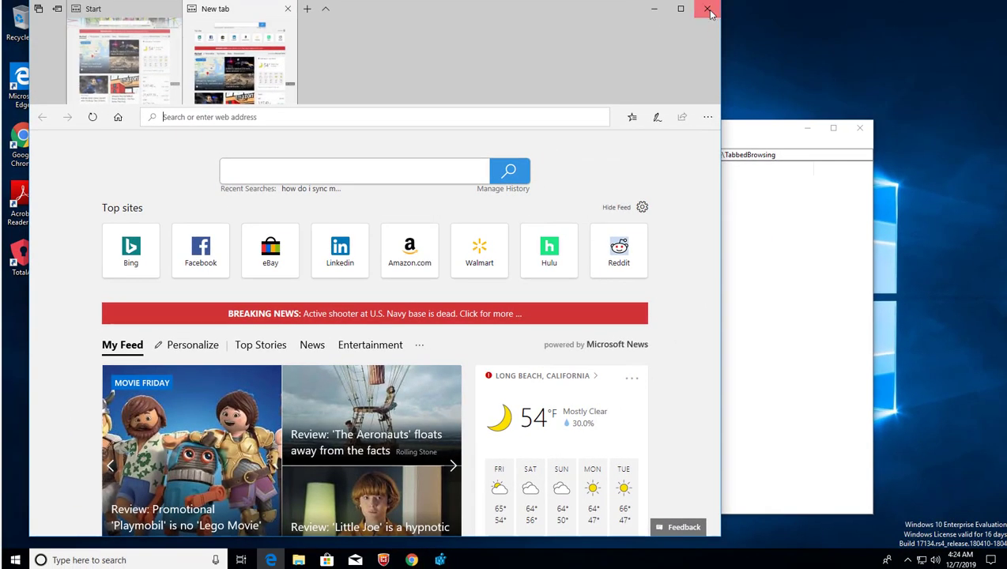
{"action": "left_click", "coordinate": [708, 10]}
{"action": "left_click", "coordinate": [341, 309]}
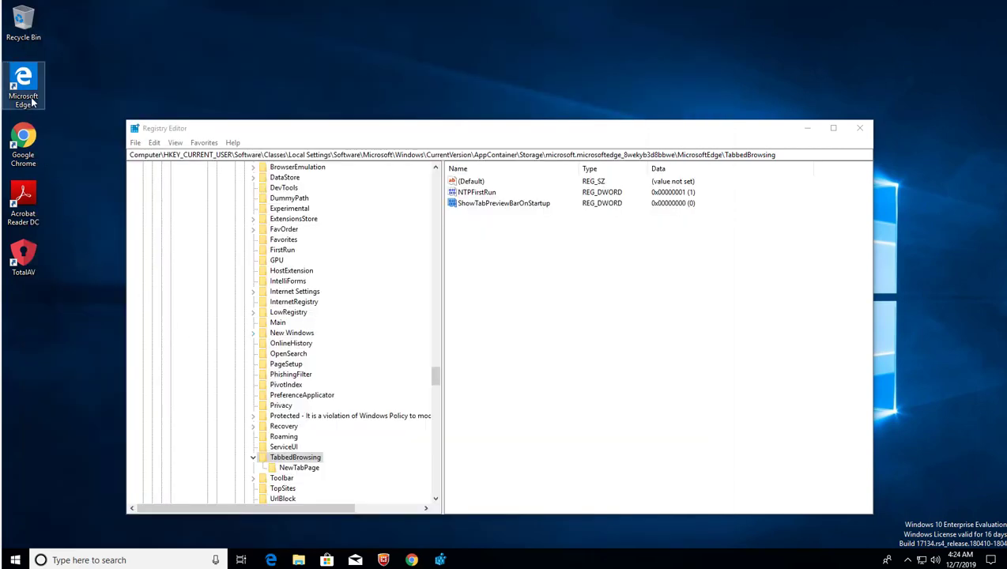
{"action": "double_click", "coordinate": [32, 96]}
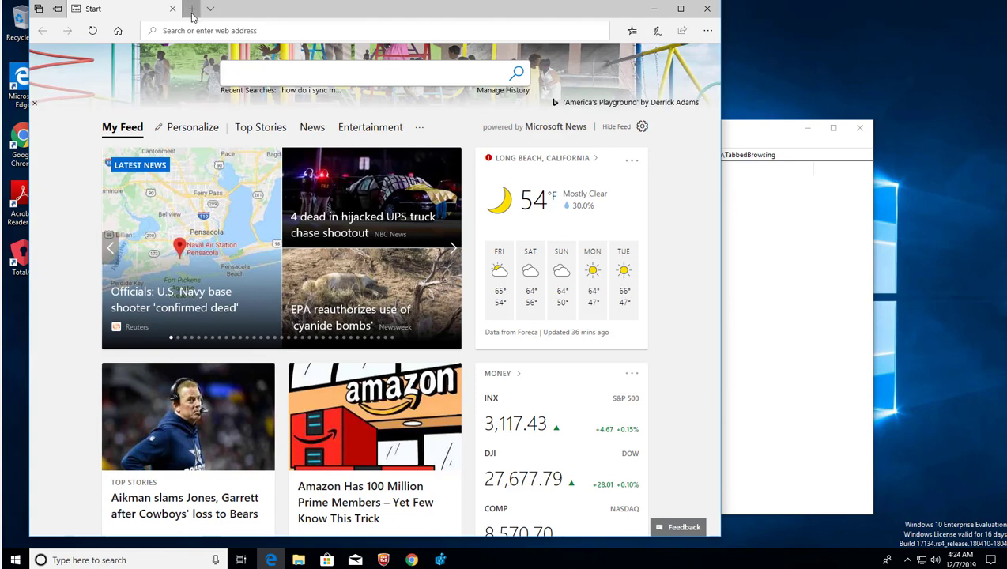
{"action": "left_click", "coordinate": [192, 8]}
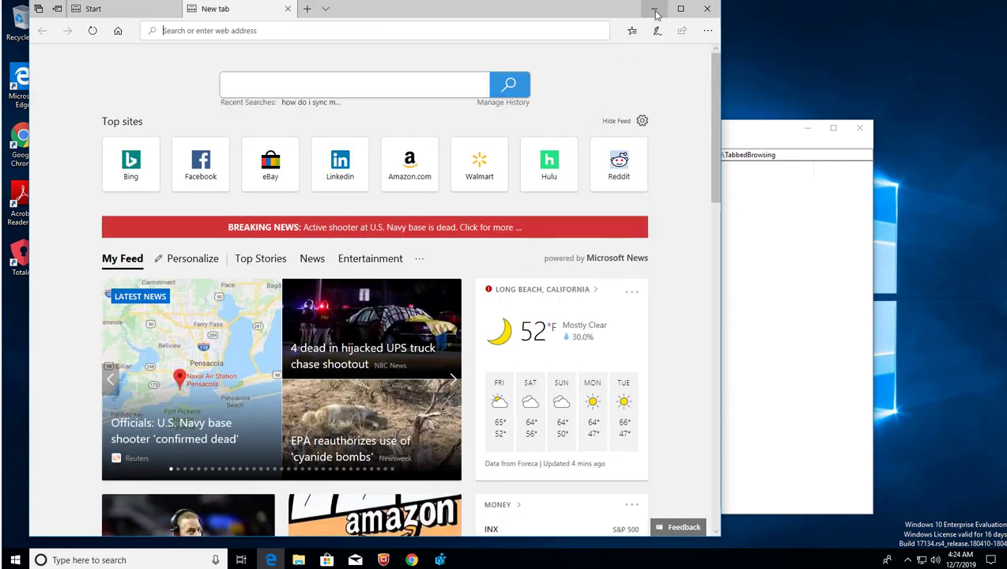
{"action": "left_click", "coordinate": [655, 9]}
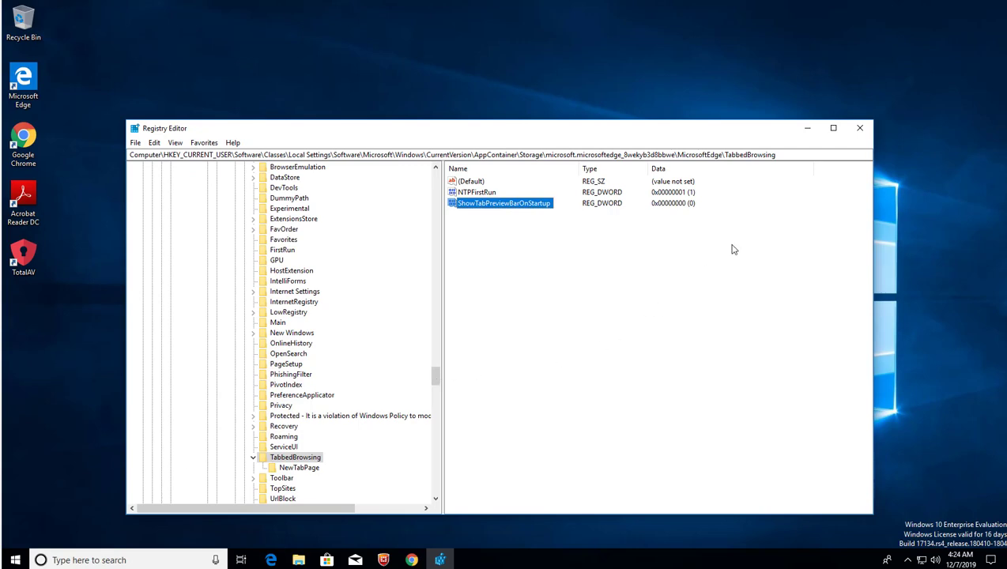
Highlight the full TabbedBrowsing key path in the address bar
{"action": "left_click", "coordinate": [780, 156]}
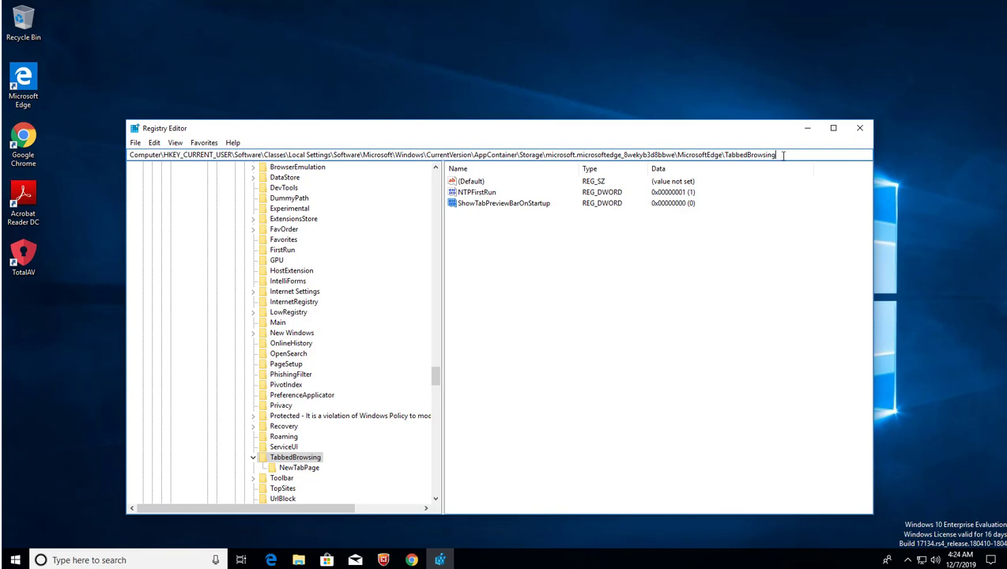
{"action": "left_click_drag", "start_coordinate": [778, 156], "coordinate": [130, 155]}
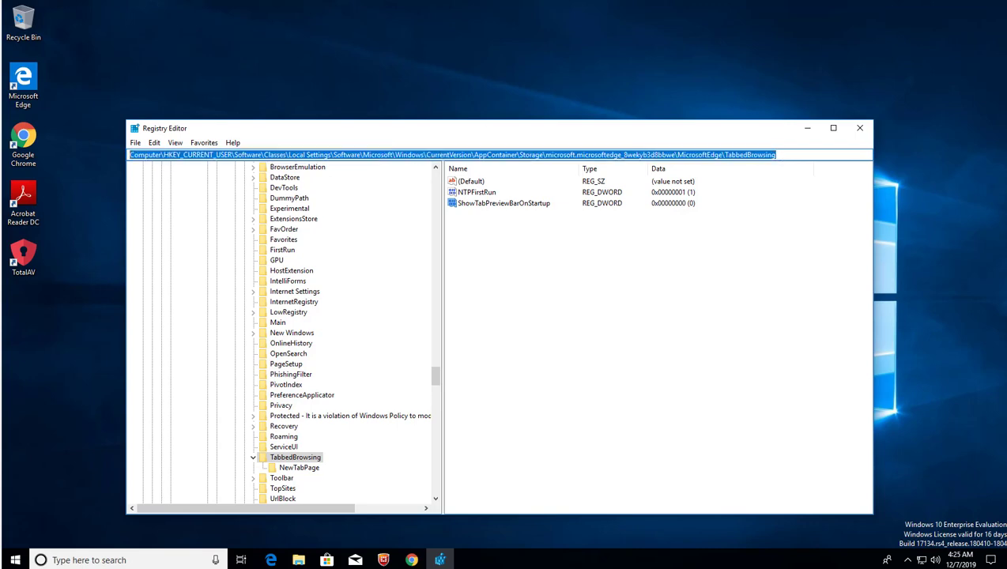